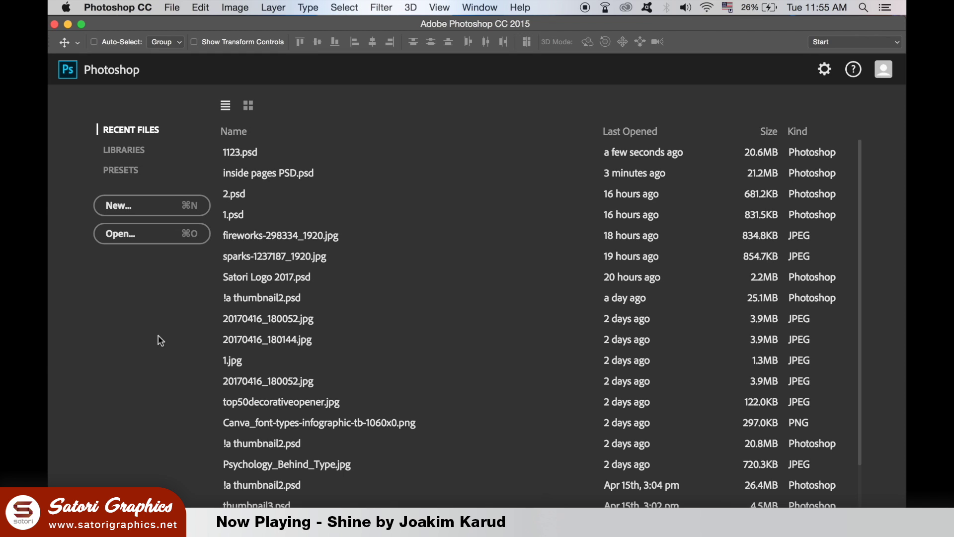
Show Photoshop's Start workspace with Recent Files to begin a new document
click(171, 8)
Create a new A4 International Paper document at 300 ppi in CMYK Color
click(192, 23)
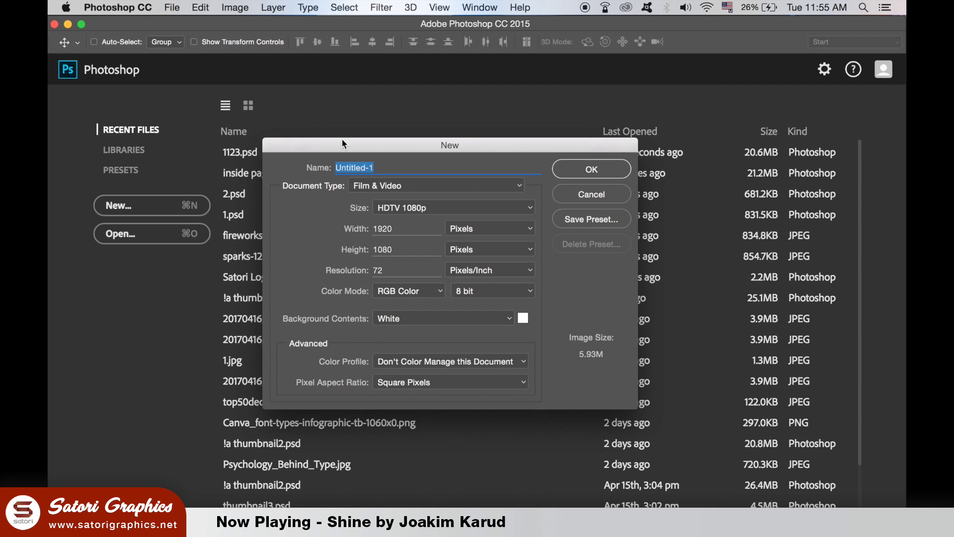
click(486, 187)
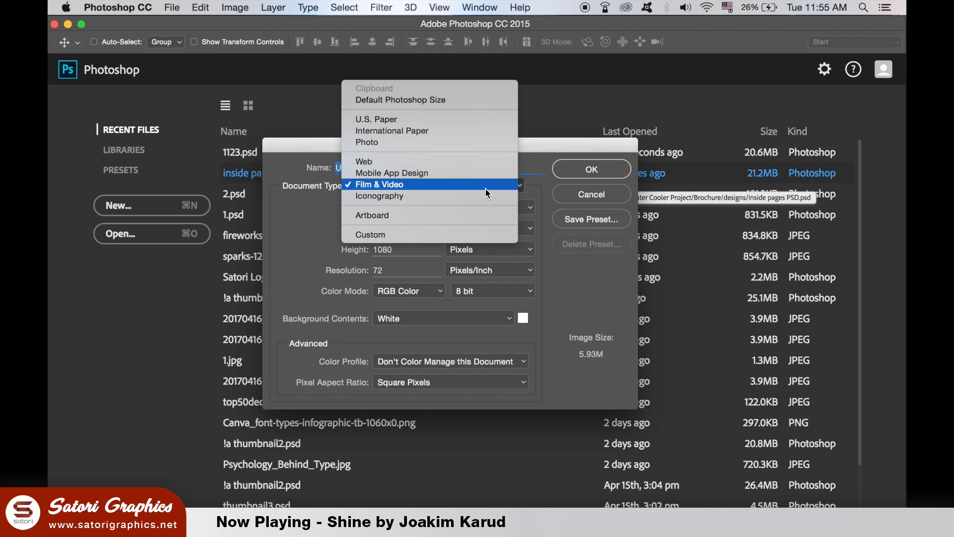
click(470, 132)
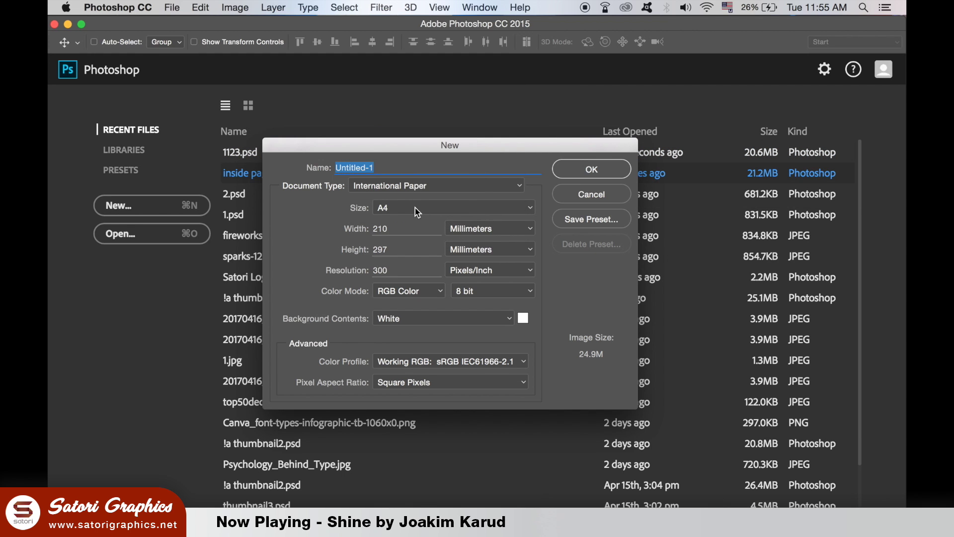
click(415, 292)
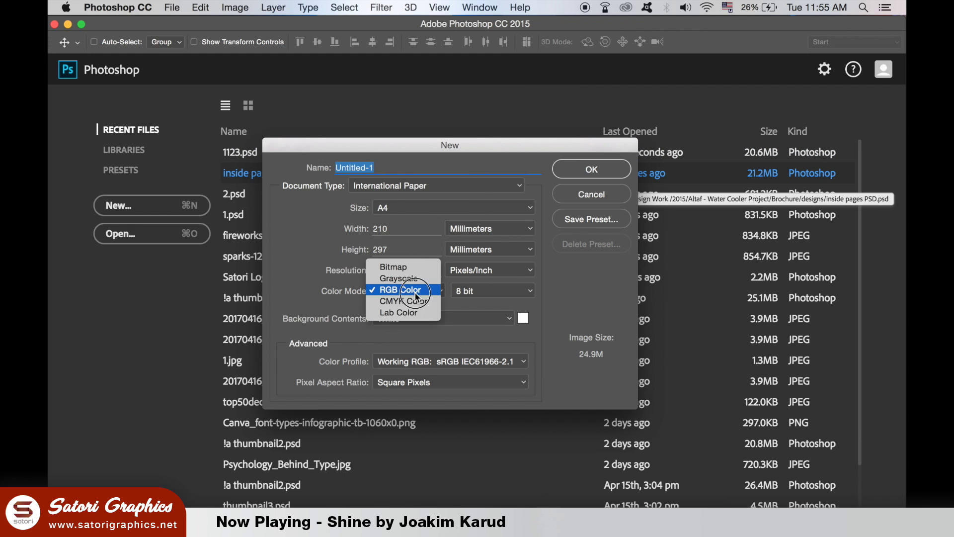
click(426, 302)
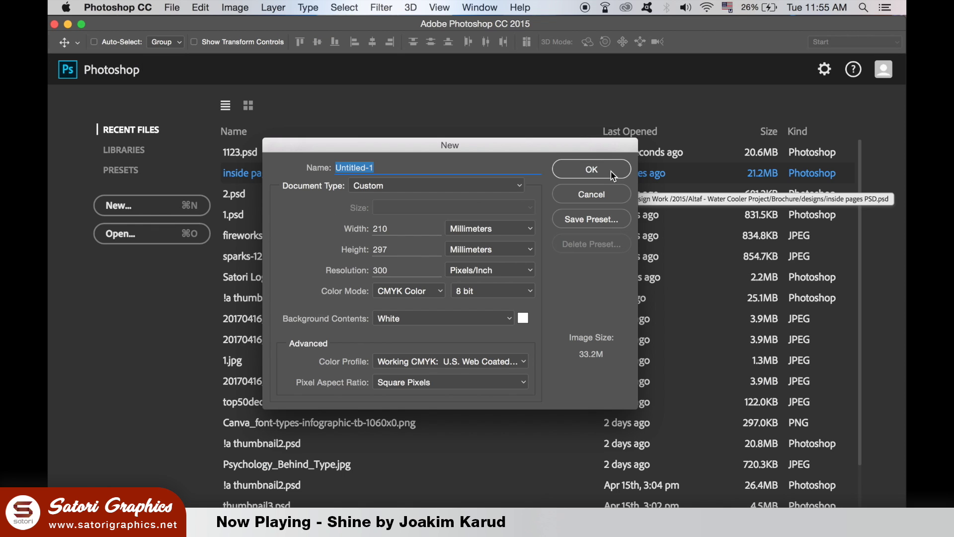
click(795, 81)
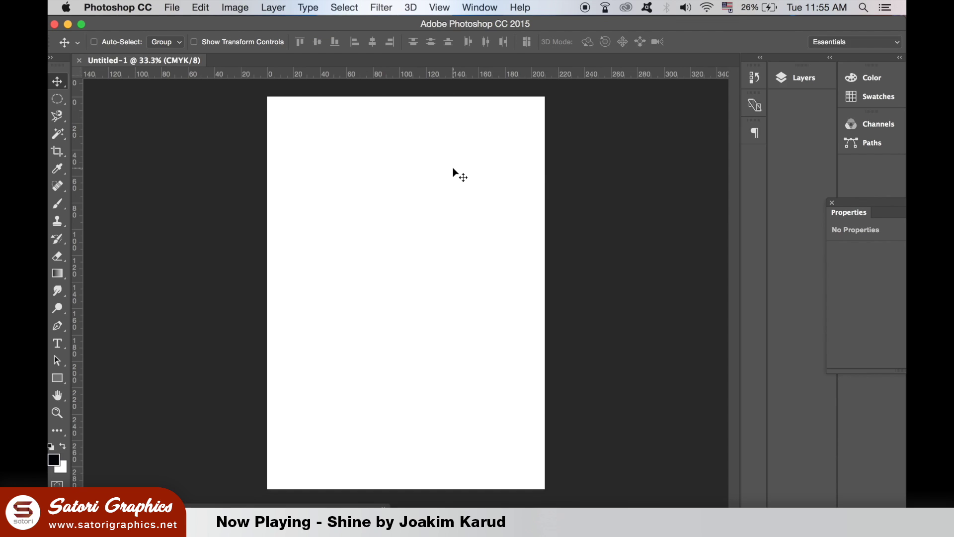
Rotate the canvas 90° to landscape and add guides at the left, right, top and bottom edges
click(228, 7)
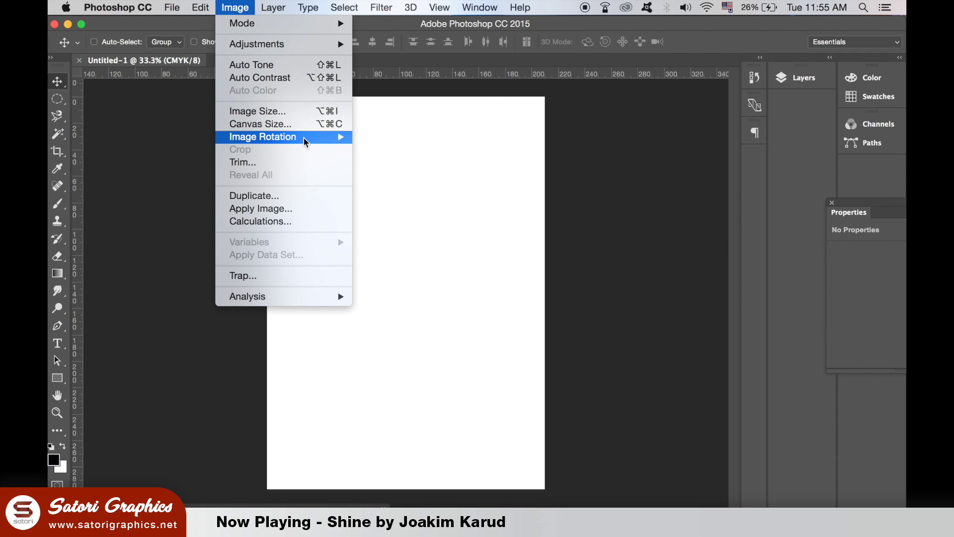
mouse_move(262, 136)
click(421, 149)
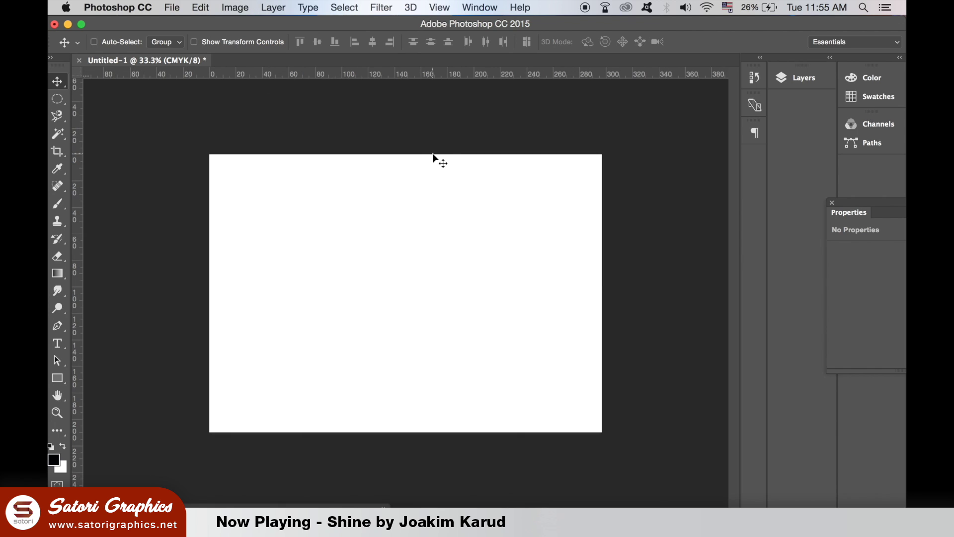
drag(77, 274, 209, 278)
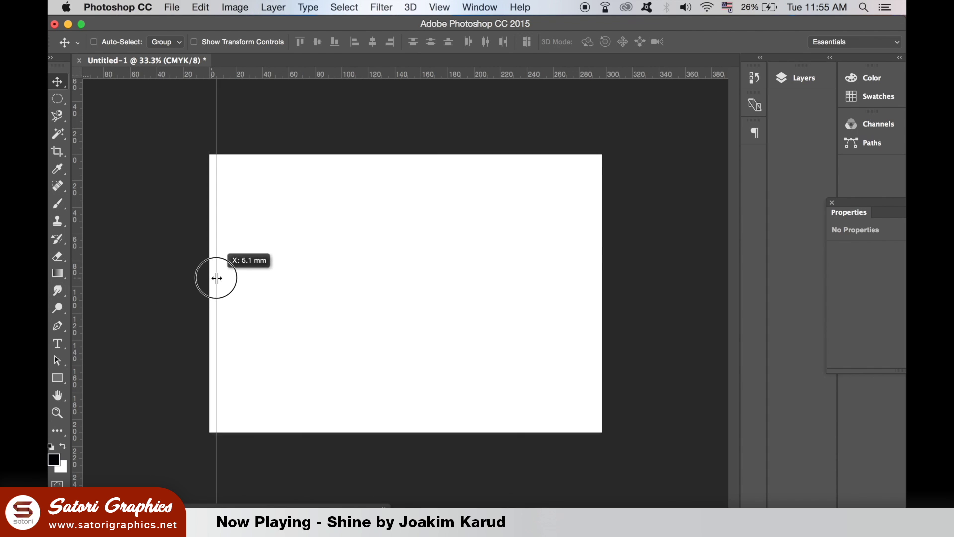
drag(74, 299, 603, 330)
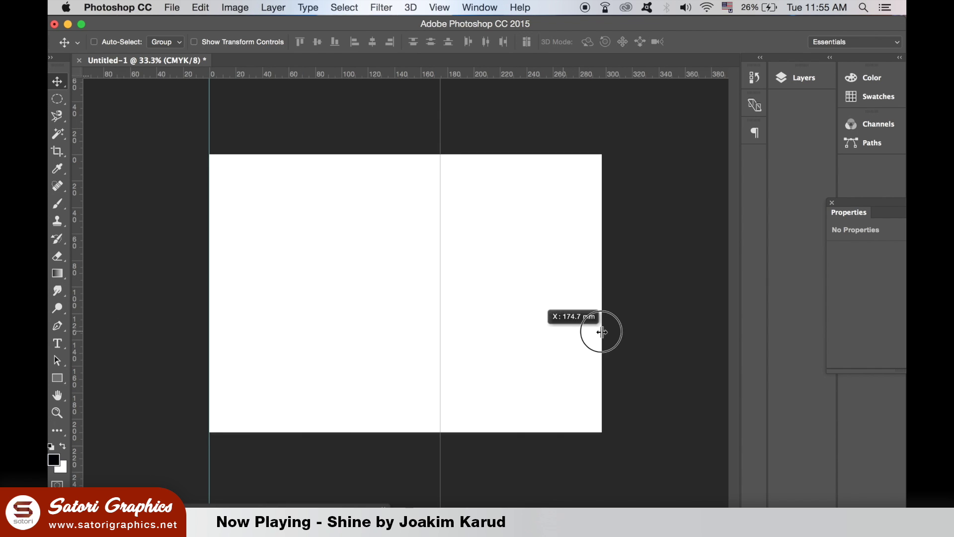
mouse_move(464, 74)
mouse_down()
mouse_move(461, 159)
mouse_move(445, 156)
mouse_up()
mouse_move(445, 75)
mouse_down()
mouse_move(415, 389)
mouse_move(433, 433)
mouse_up()
click(235, 7)
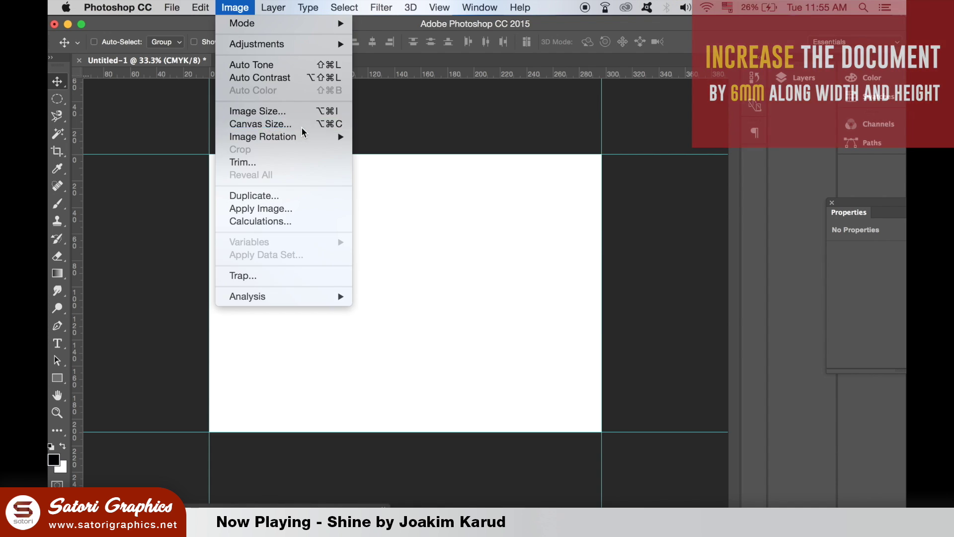
Add 6 mm to the canvas width and height as a relative Canvas Size change
click(286, 126)
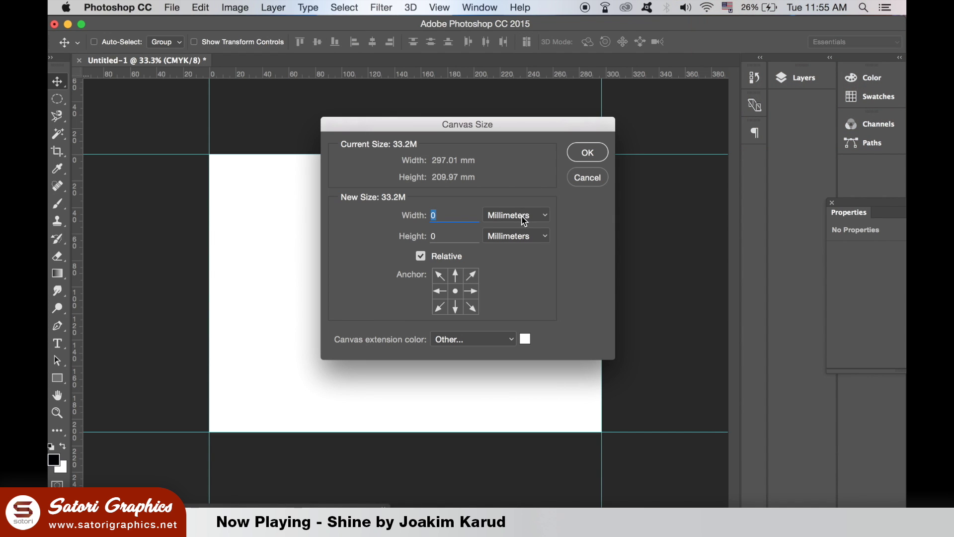
text(6)
key(Tab)
text(6)
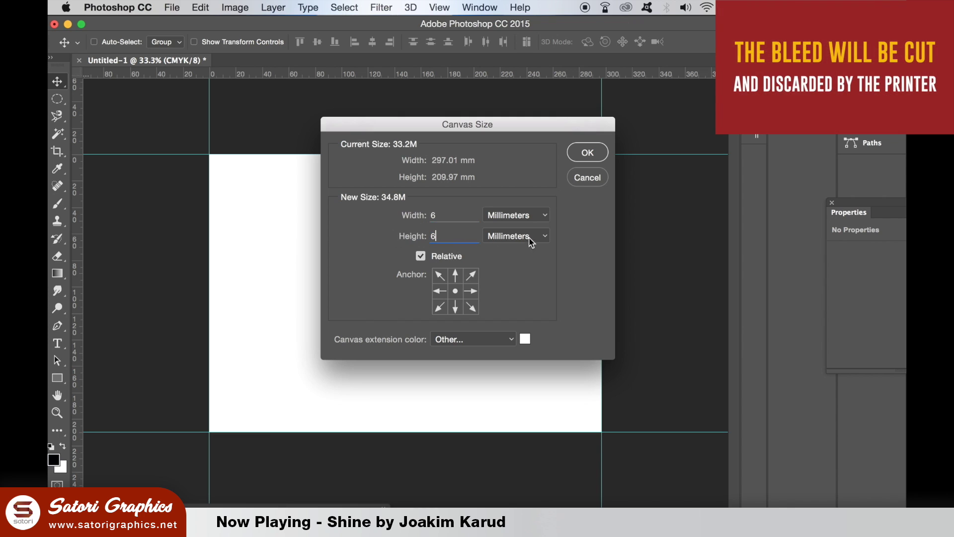
click(587, 153)
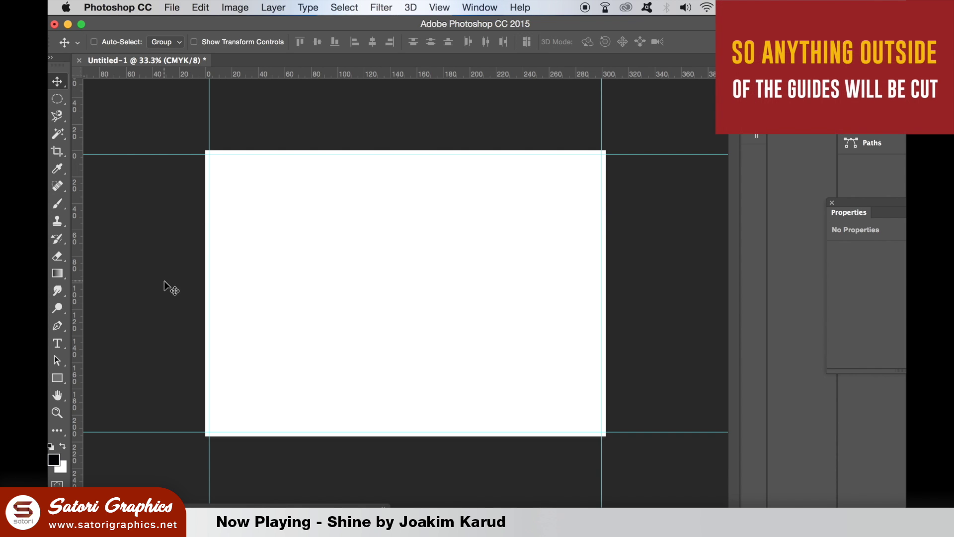
Drag a vertical guide from the left ruler to the centre of the canvas
drag(75, 289, 426, 295)
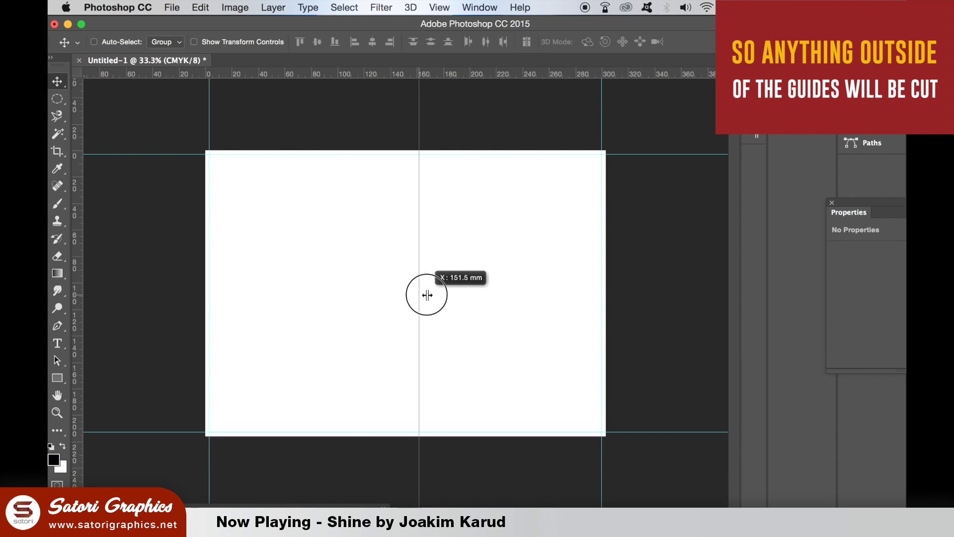
mouse_move(427, 296)
mouse_down()
mouse_move(393, 292)
mouse_move(406, 292)
mouse_up()
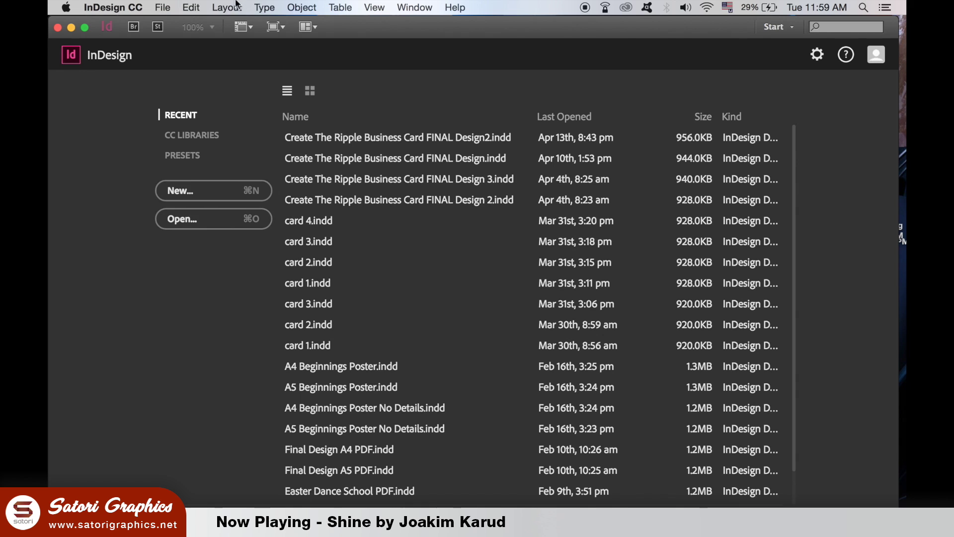
Create a 2-page A4 landscape InDesign document with 3 mm bleed on all sides
click(175, 6)
mouse_move(173, 23)
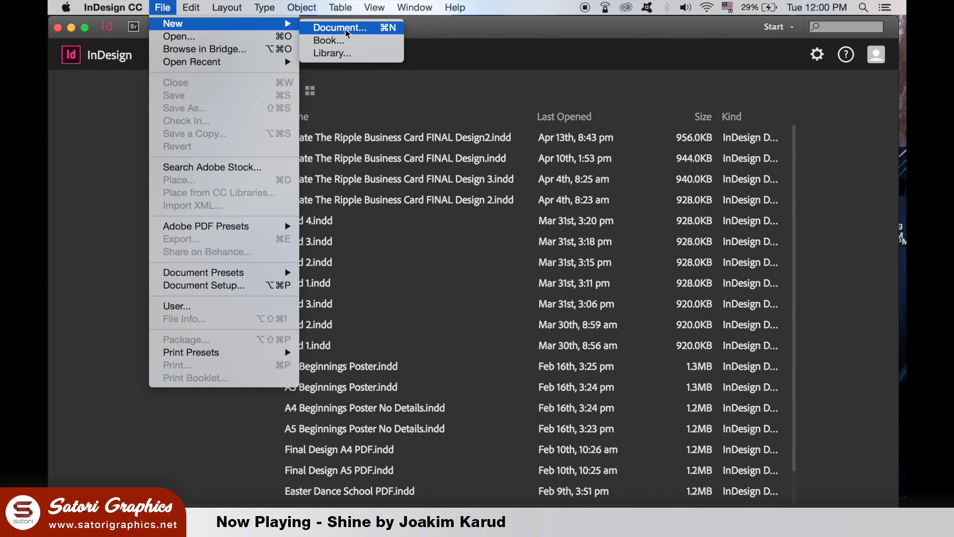
click(340, 28)
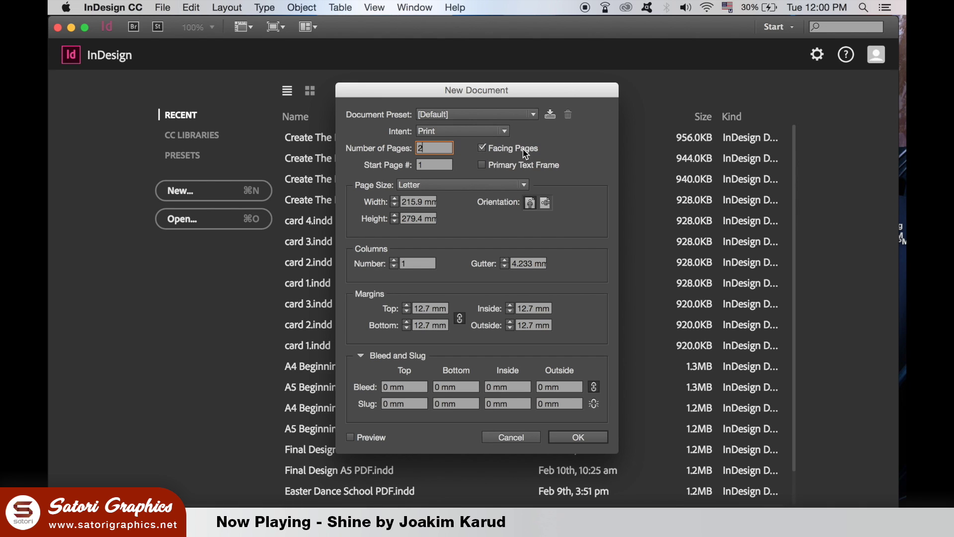
click(444, 185)
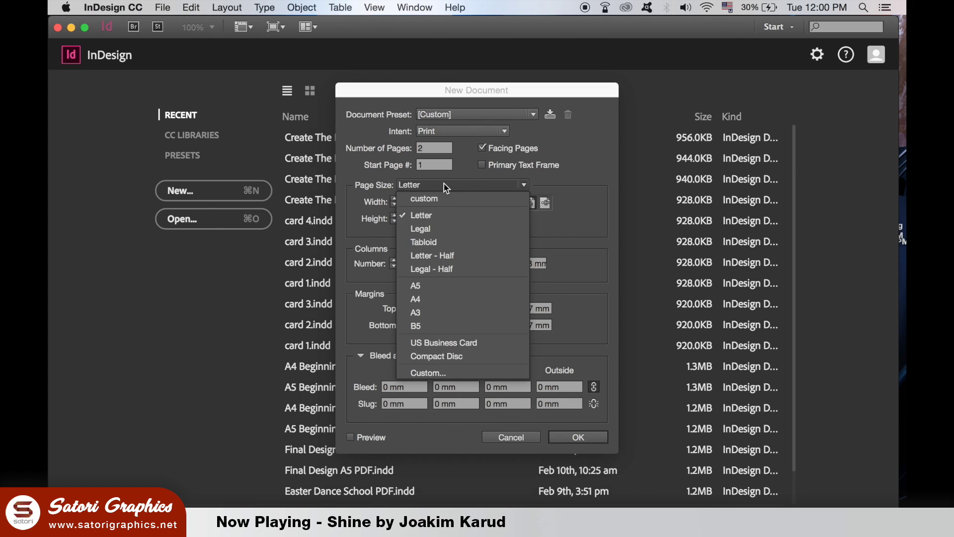
click(456, 305)
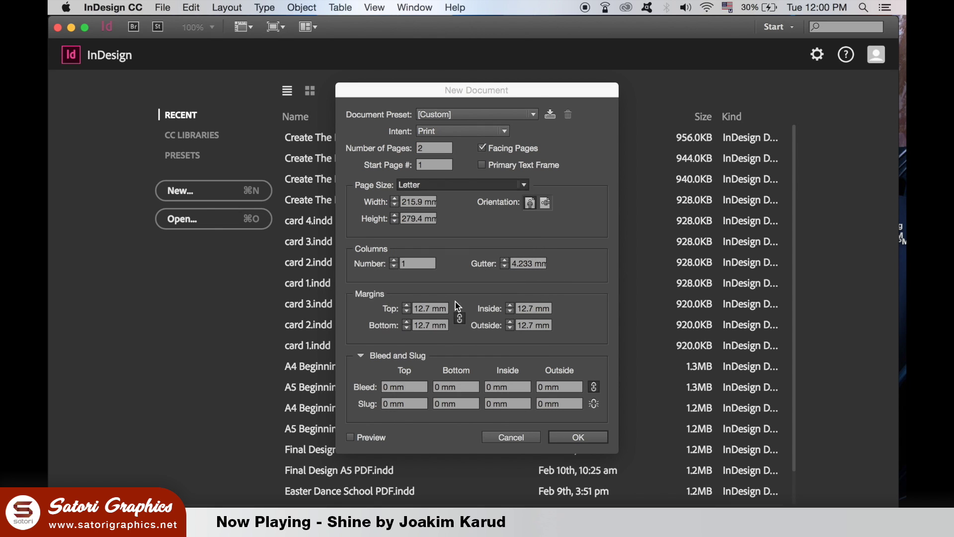
click(545, 203)
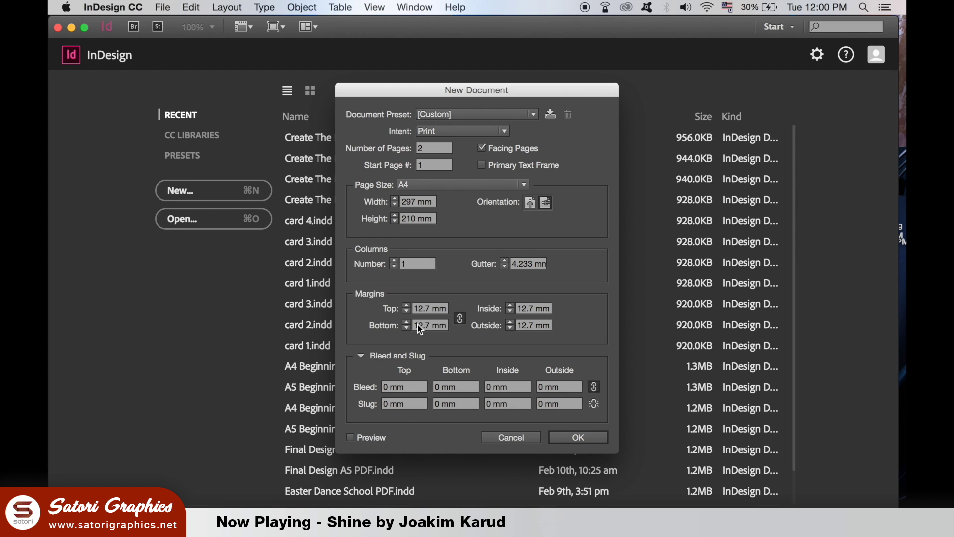
click(384, 388)
text(3)
click(596, 387)
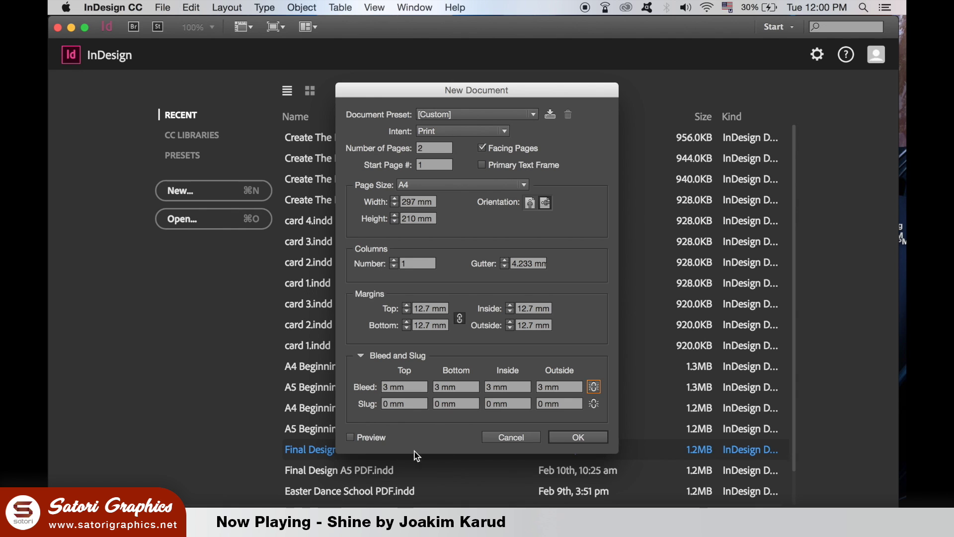
click(574, 438)
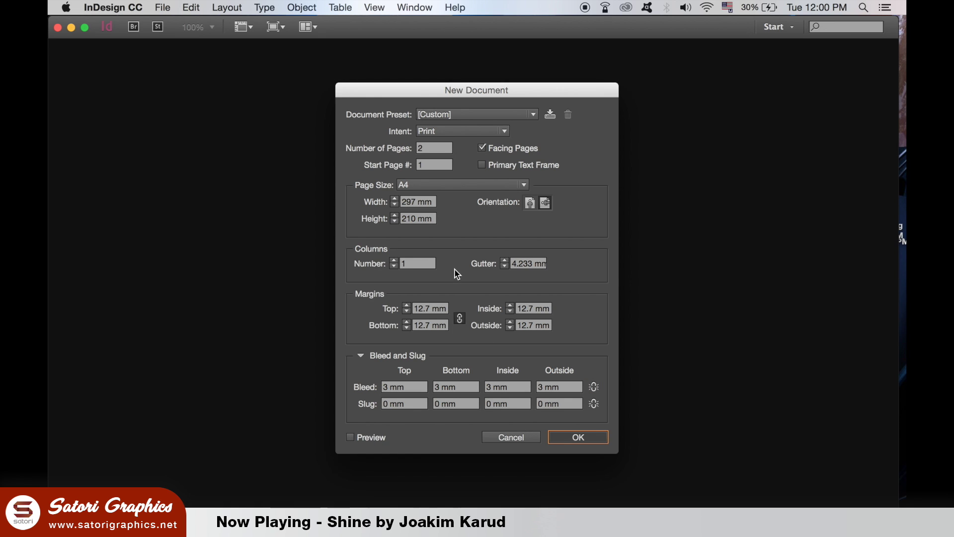
Draw a Rectangle Frame from page 1's top-left bleed corner to its bottom-right bleed corner
key(ctrl+minus)
key(ctrl+minus)
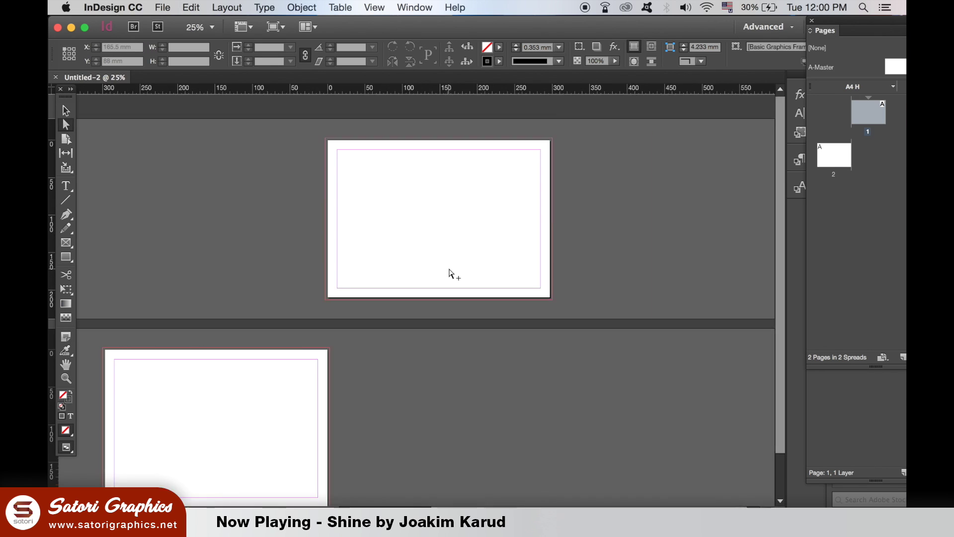
key(ctrl+minus)
key(ctrl+minus)
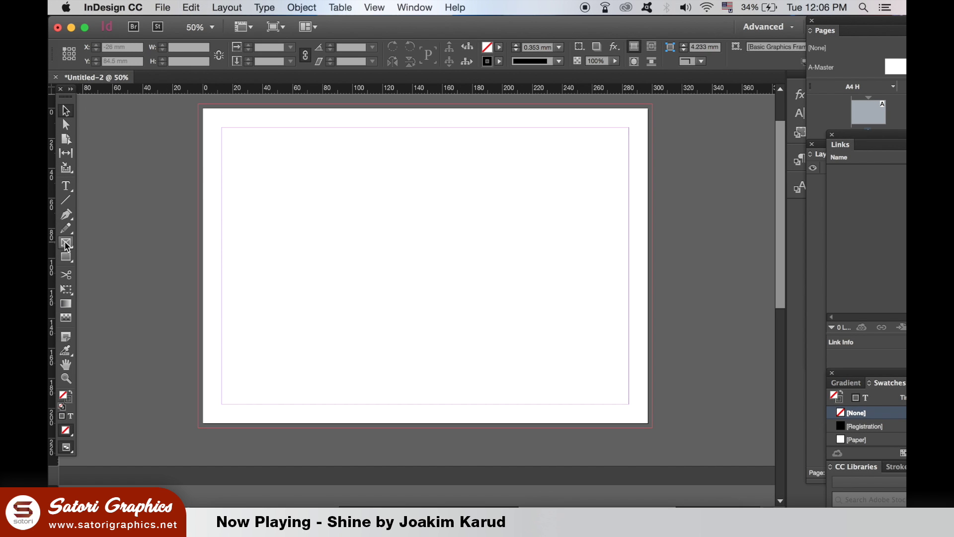
click(65, 242)
mouse_move(203, 109)
mouse_down()
mouse_move(444, 246)
mouse_move(651, 427)
mouse_up()
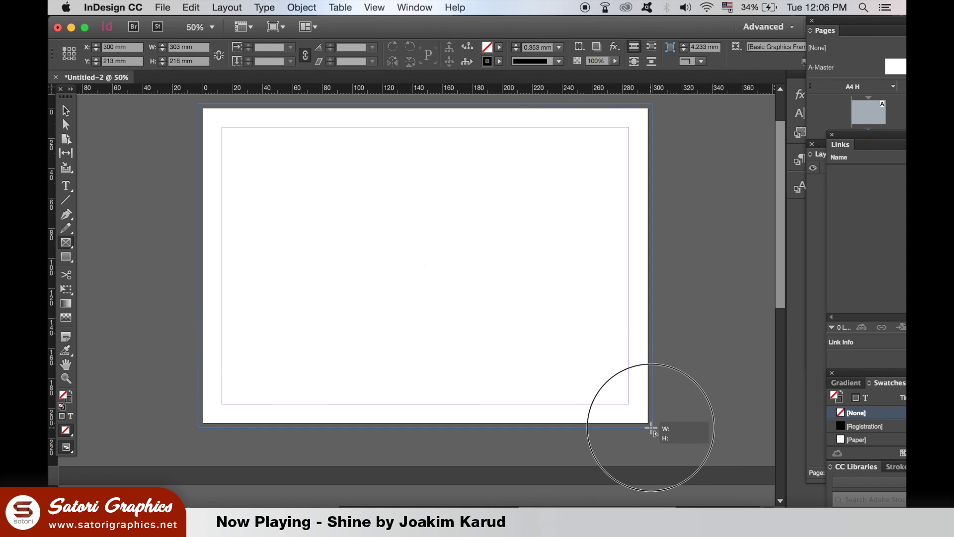
drag(650, 428, 652, 427)
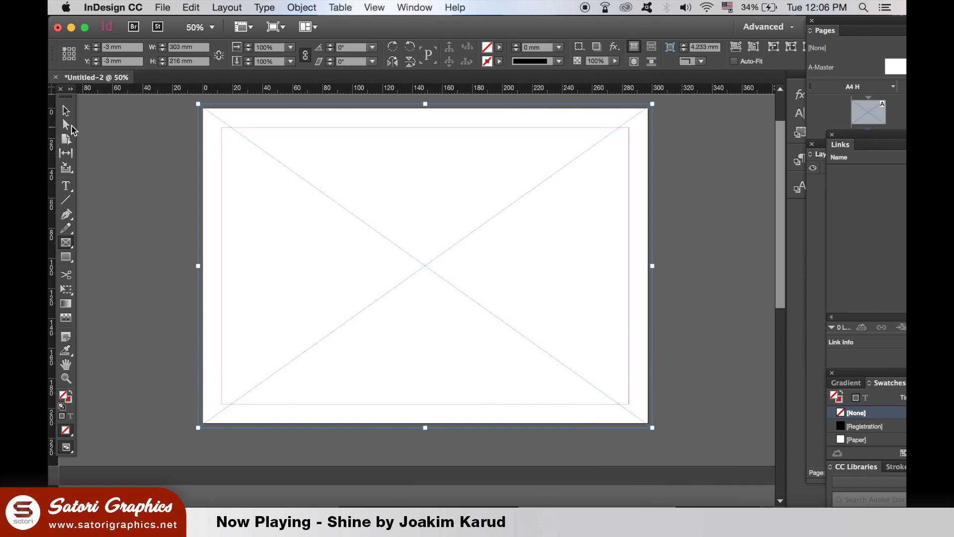
click(70, 128)
click(162, 6)
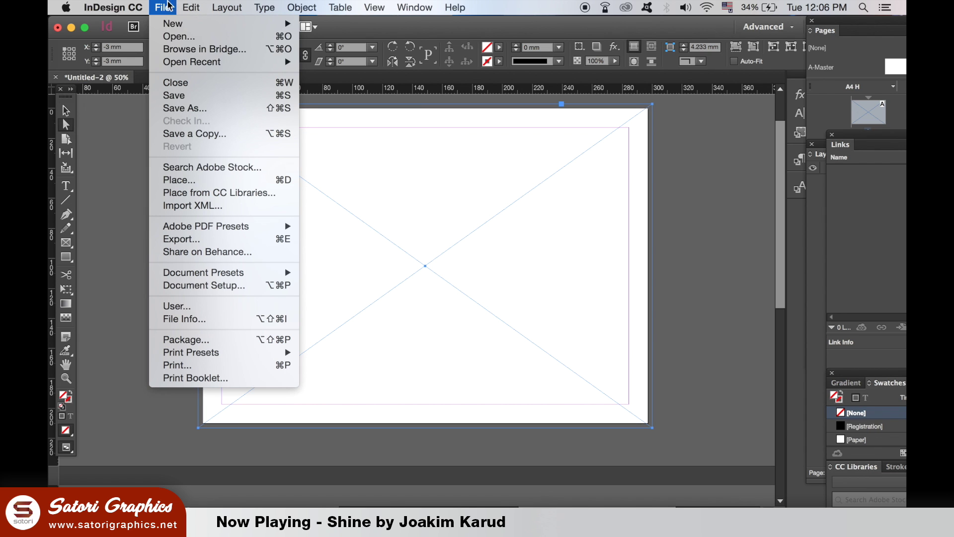
Place Untitled-1.jpg from the Desktop into the page 1 frame, then deselect and zoom out
click(269, 181)
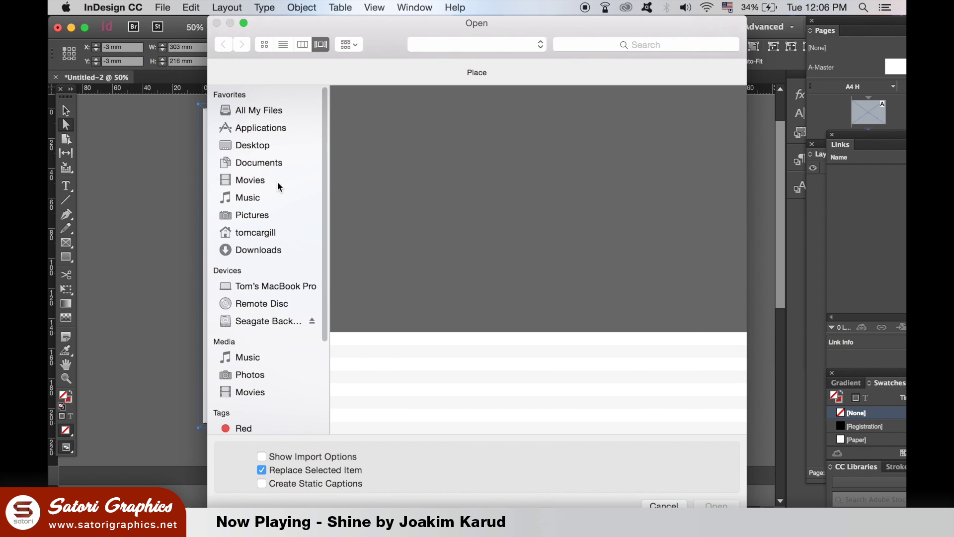
click(425, 368)
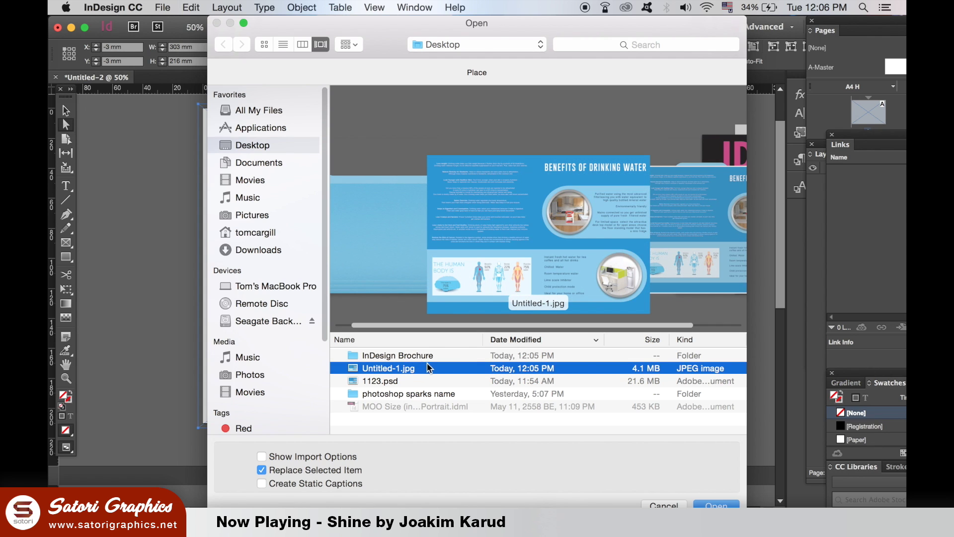
double_click(429, 365)
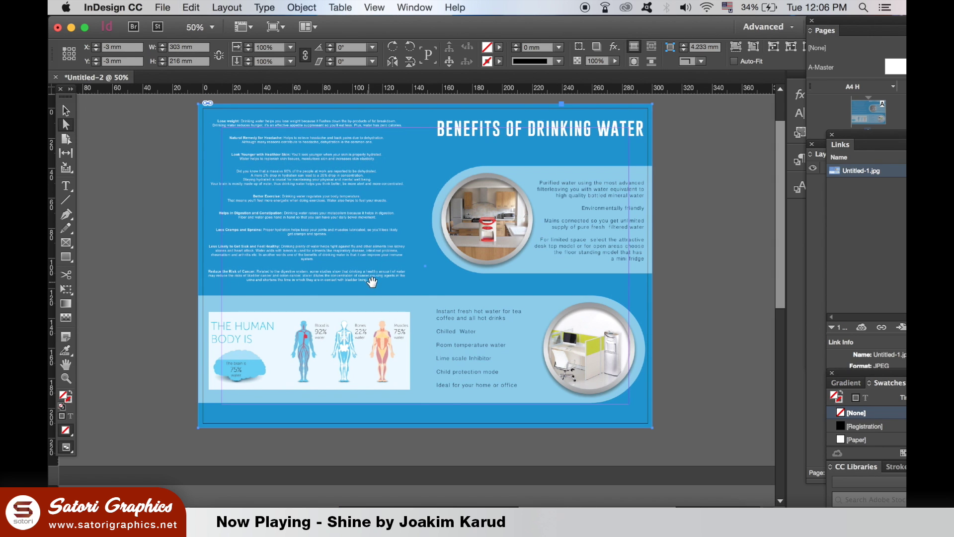
click(65, 111)
click(130, 153)
key(super+minus)
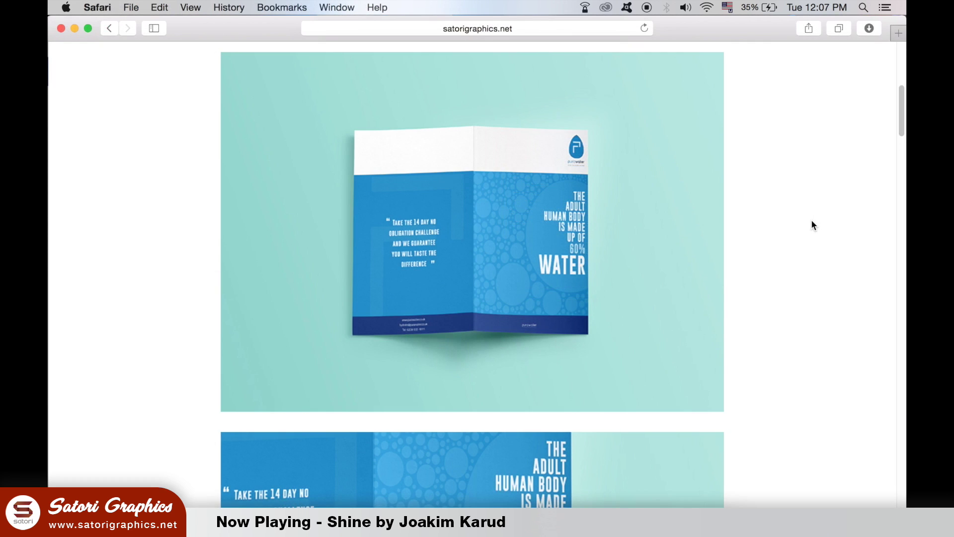
scroll(811, 221, down, 3)
scroll(811, 223, down, 2)
scroll(810, 229, down, 3)
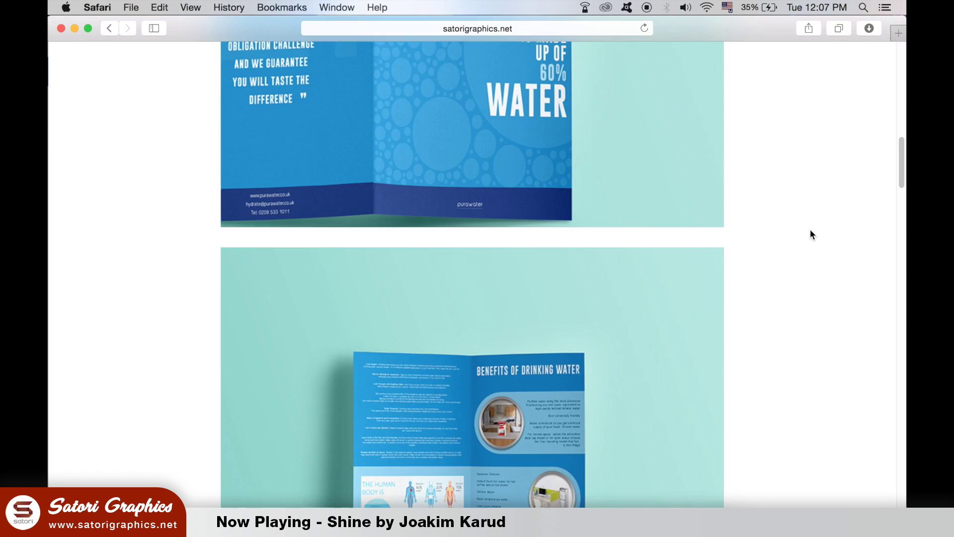
scroll(811, 230, down, 1)
scroll(811, 236, down, 1)
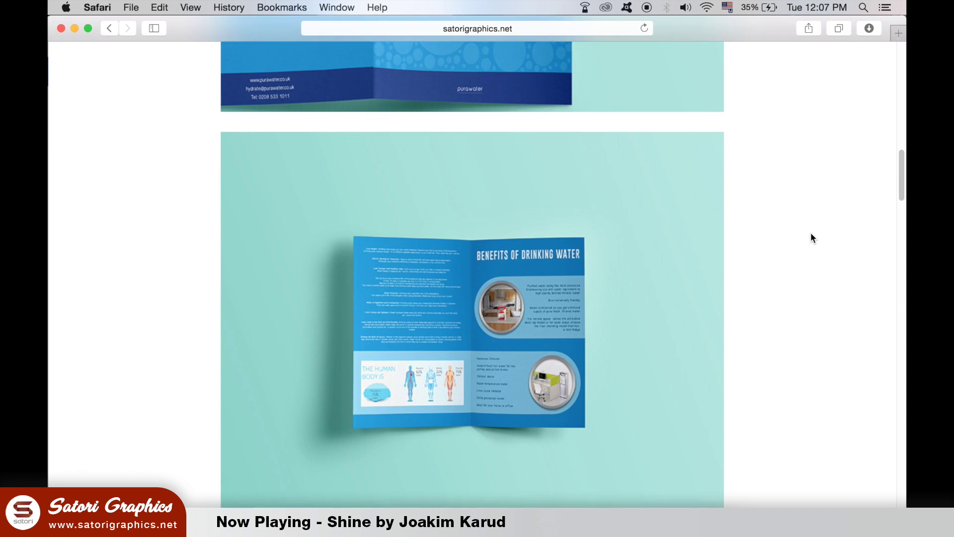
scroll(811, 238, down, 1)
scroll(811, 238, down, 1)
scroll(811, 238, down, 4)
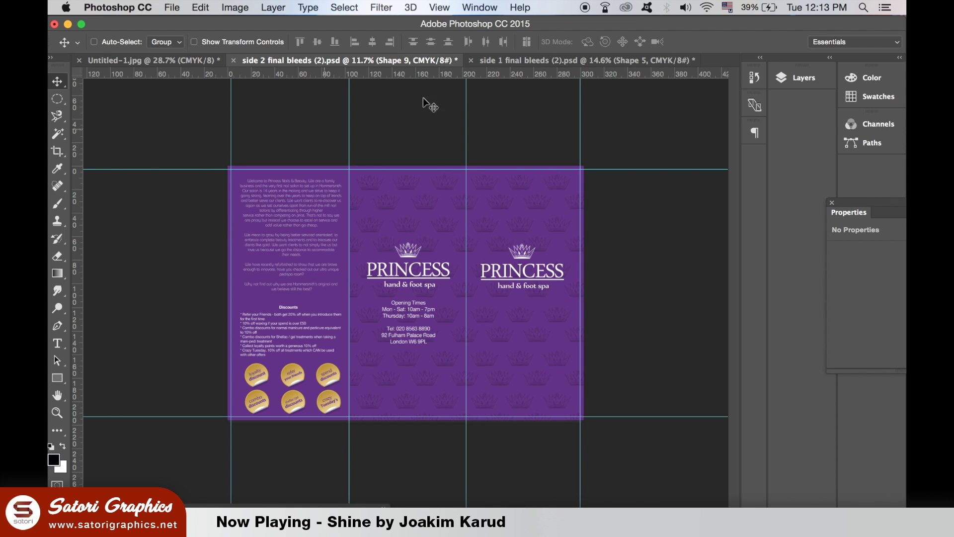
Switch to the 'side 1 final bleeds (2).psd' document tab
click(500, 61)
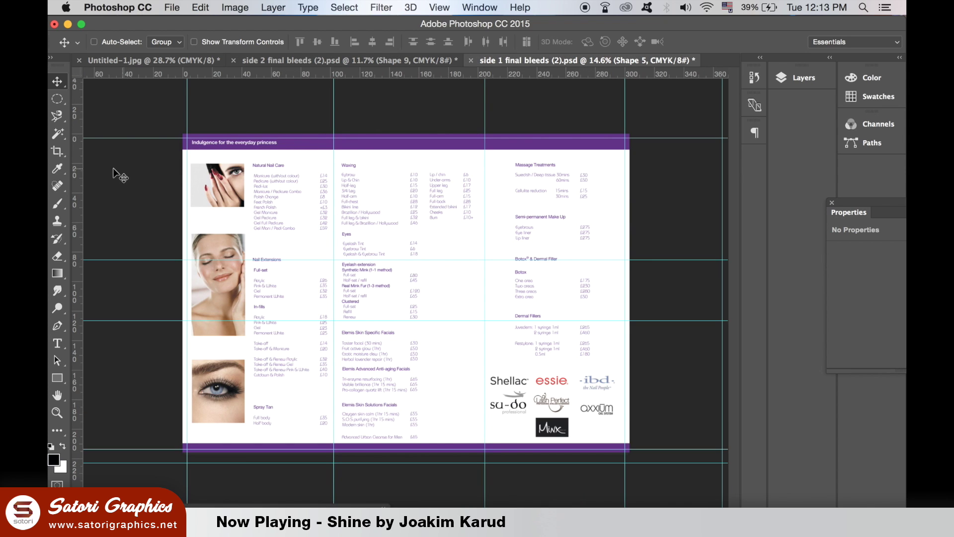